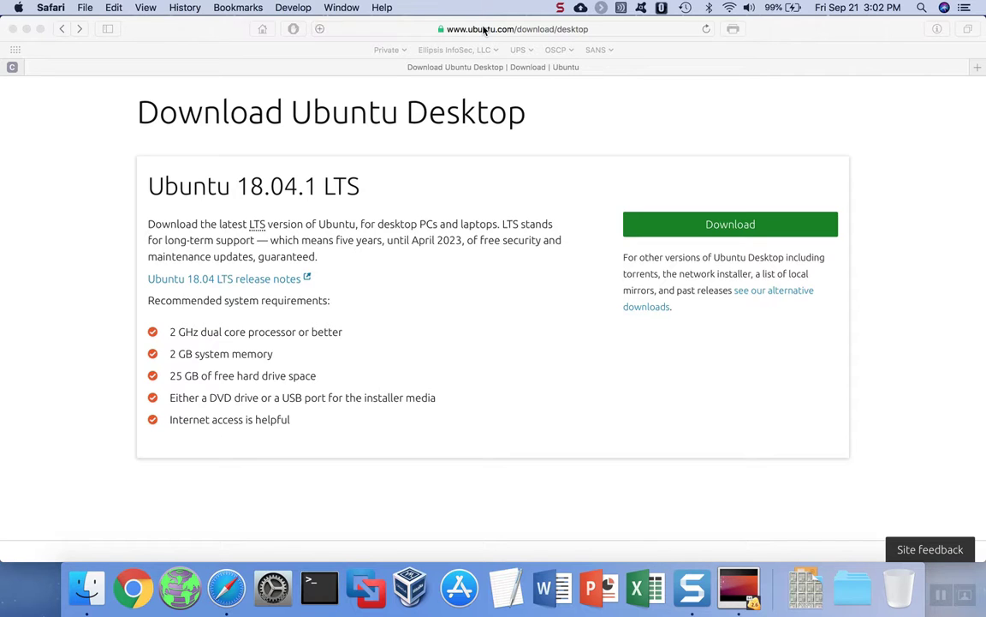
# - Start the ubuntu-18.04.1-desktop-amd64.iso download in Safari, then stop it and clear it from downloads
pyautogui.click(731, 224)
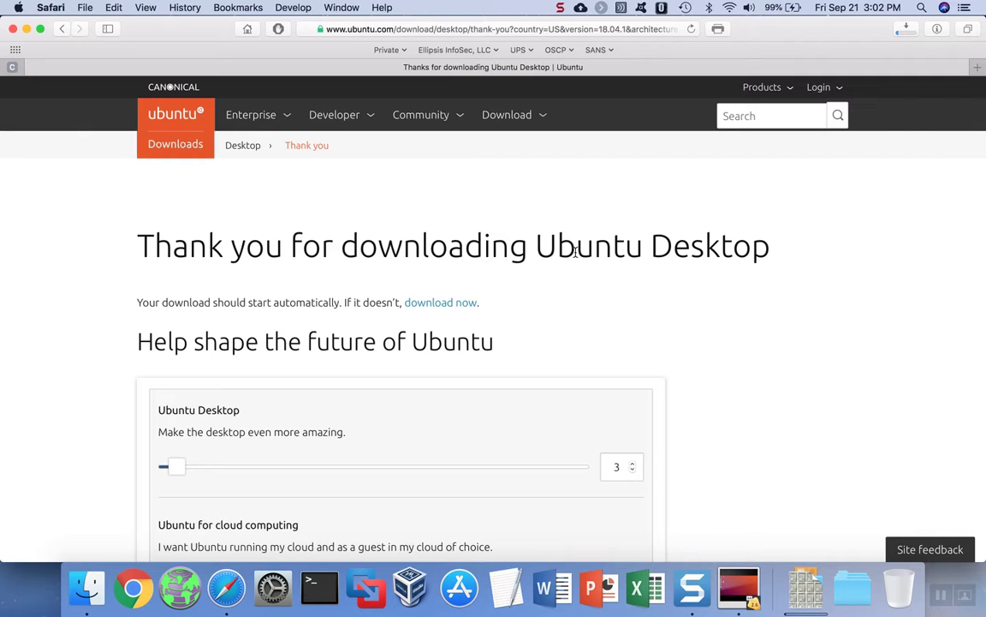
pyautogui.click(906, 30)
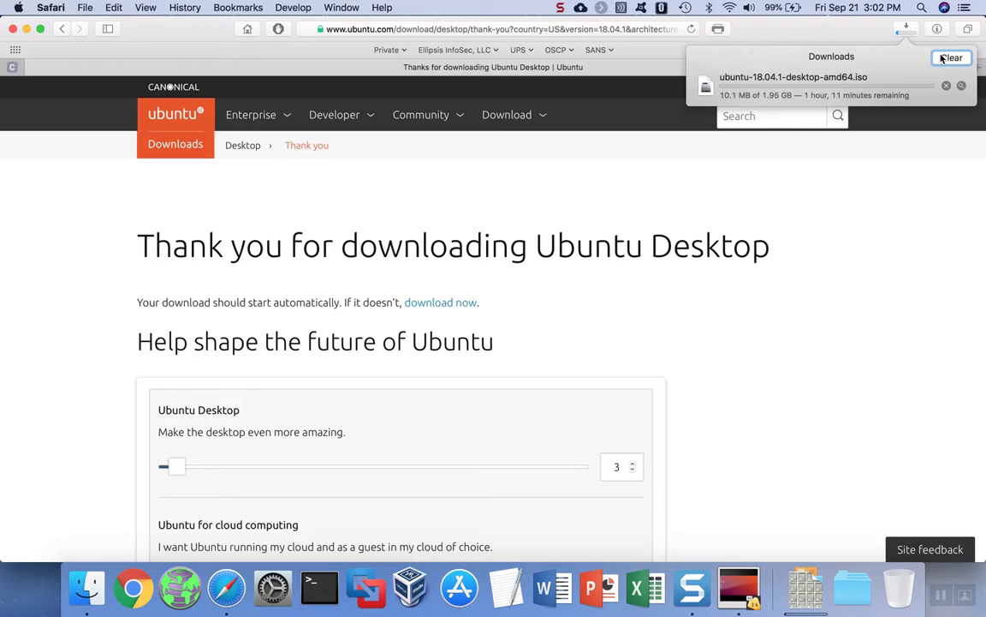
pyautogui.click(944, 88)
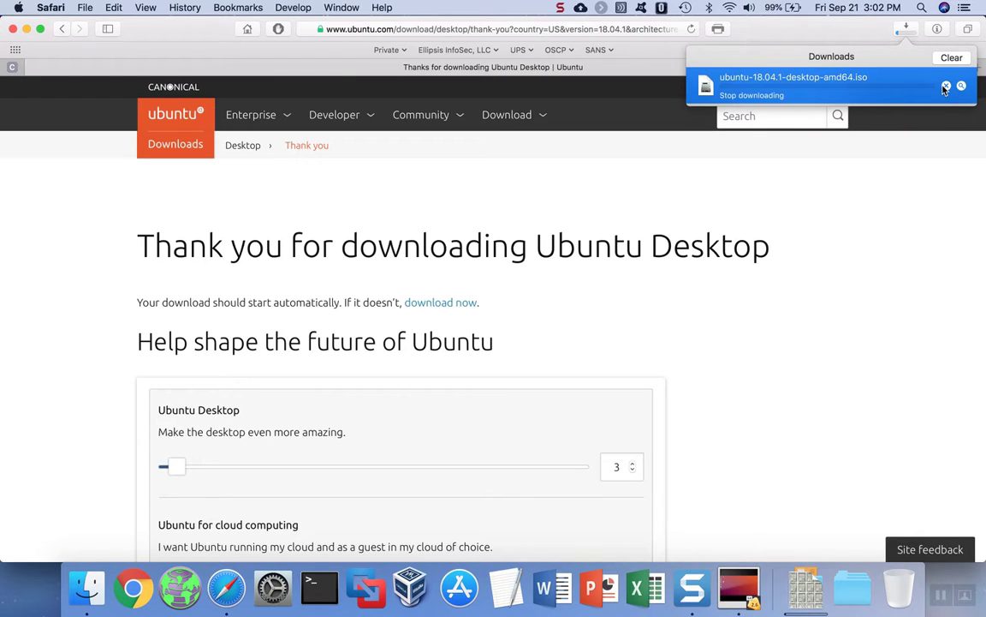
pyautogui.click(946, 86)
pyautogui.click(951, 57)
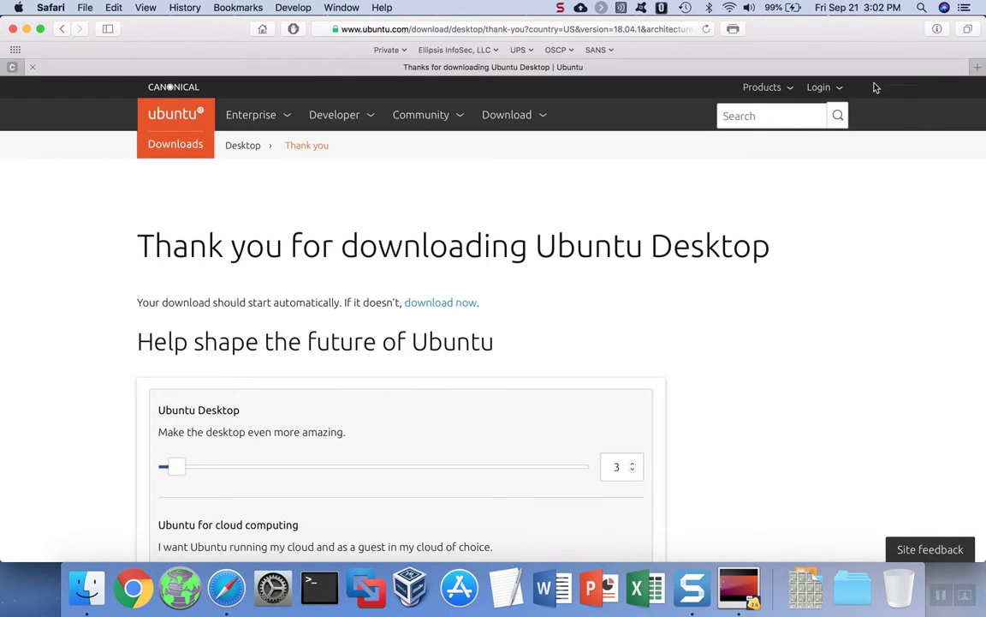
# - Switch to VMware Fusion, create a new virtual machine via File > New, choosing installation from a disc or image
pyautogui.click(364, 587)
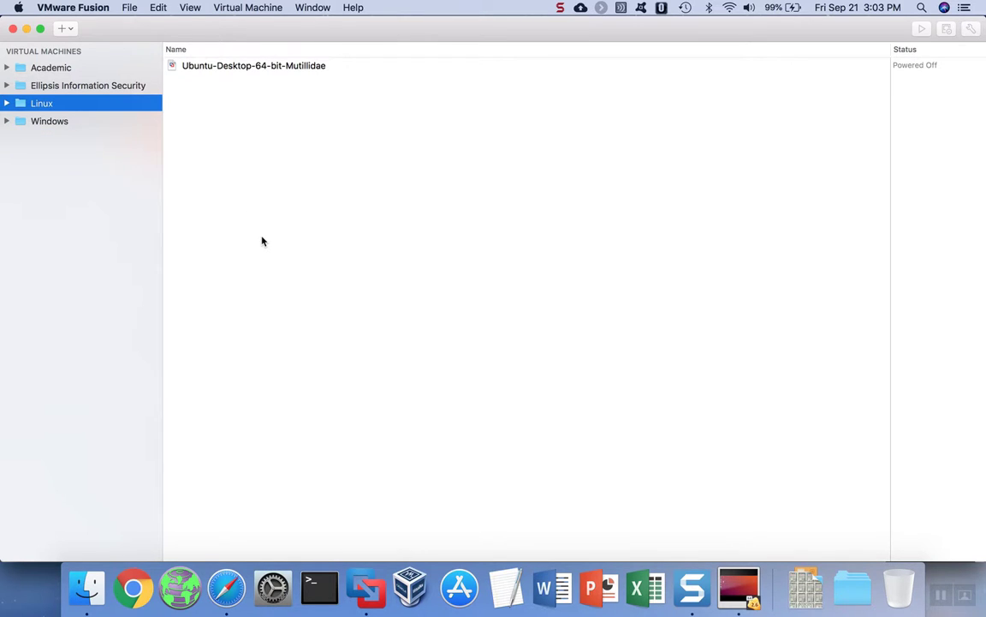
pyautogui.click(131, 8)
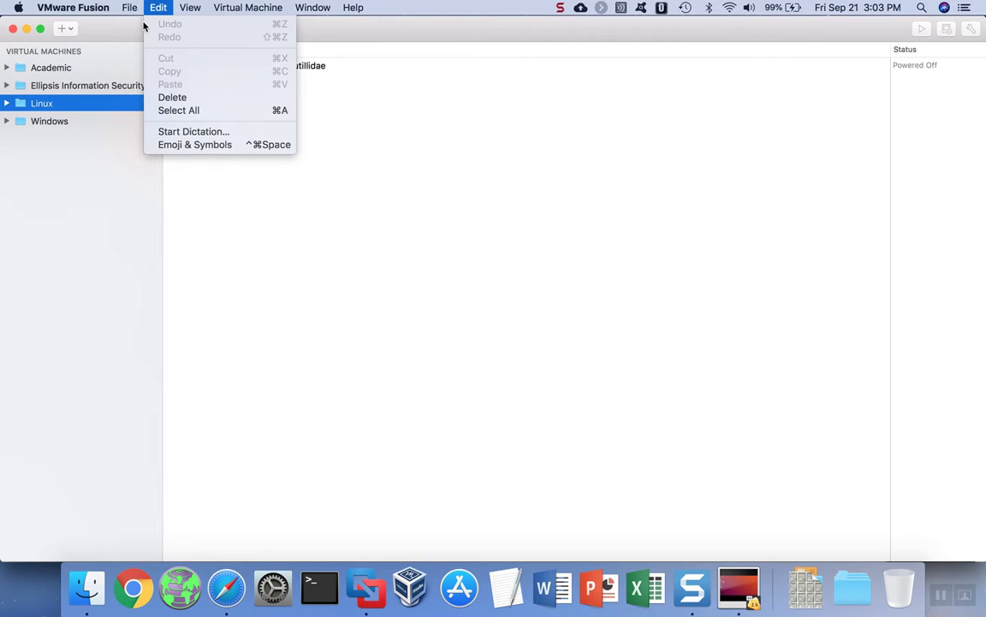
pyautogui.click(140, 24)
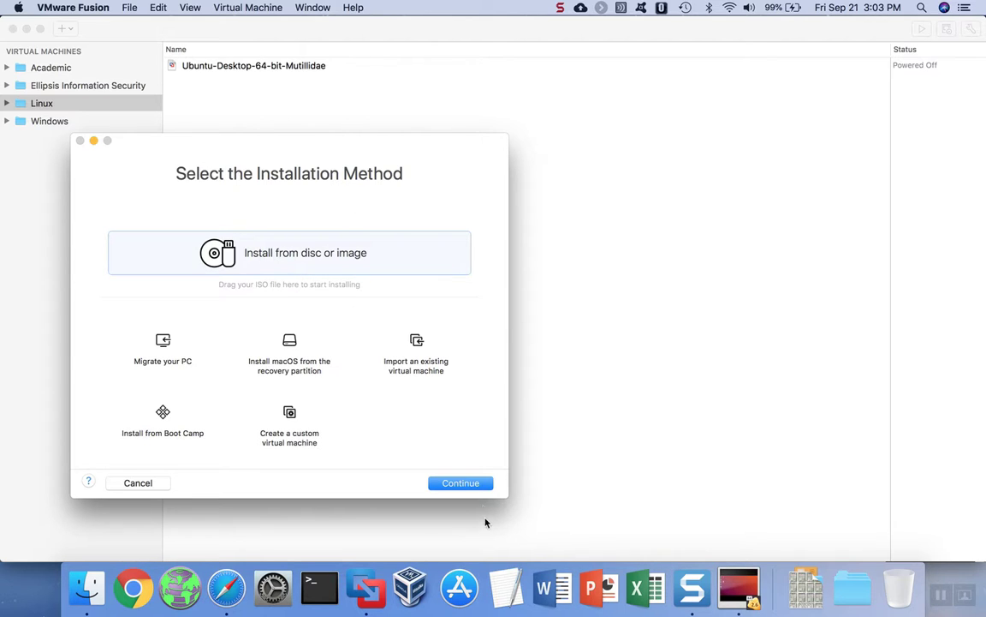
pyautogui.click(474, 484)
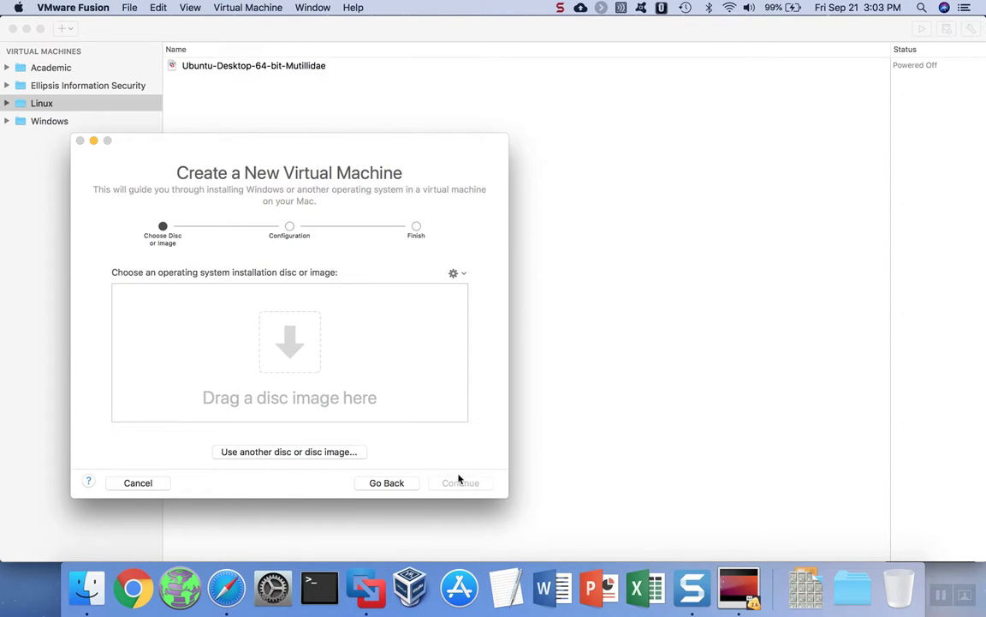
# - Choose ubuntu-18.04.1-desktop-amd64.iso from the Downloads folder as the new machine's installation image
pyautogui.click(303, 452)
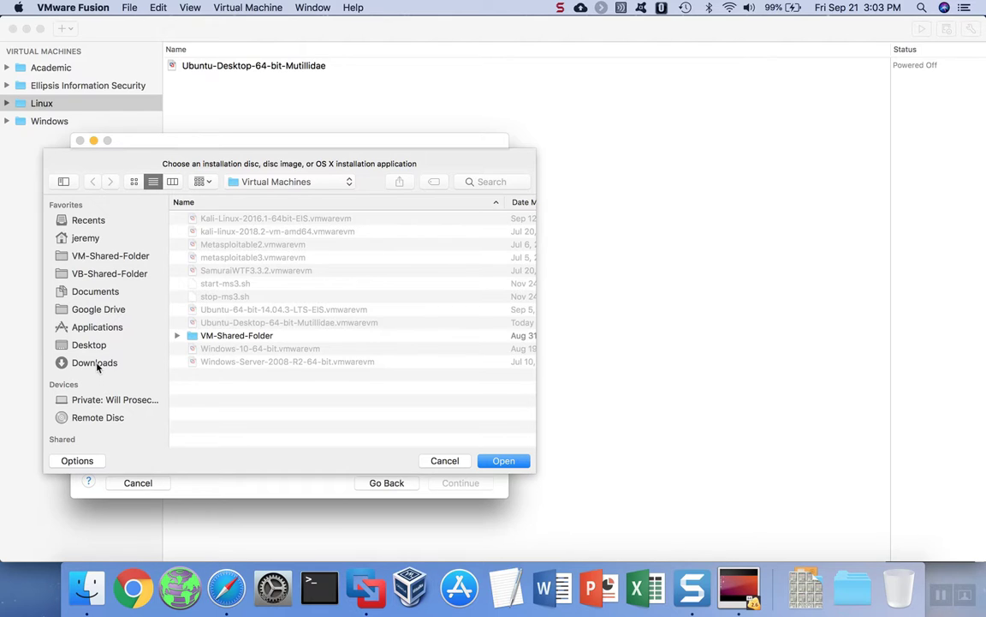
pyautogui.click(95, 365)
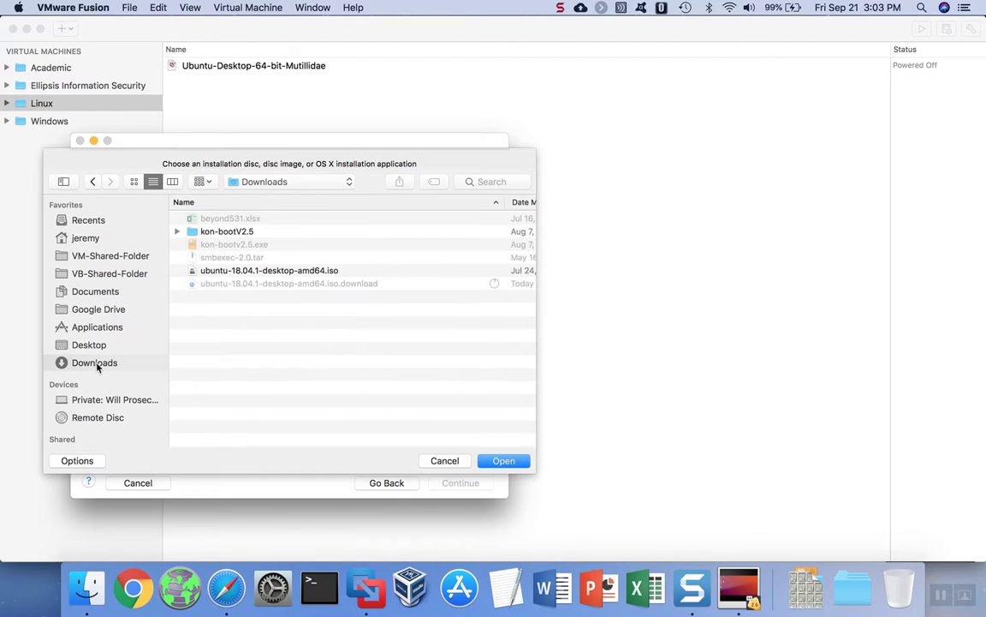
pyautogui.click(296, 270)
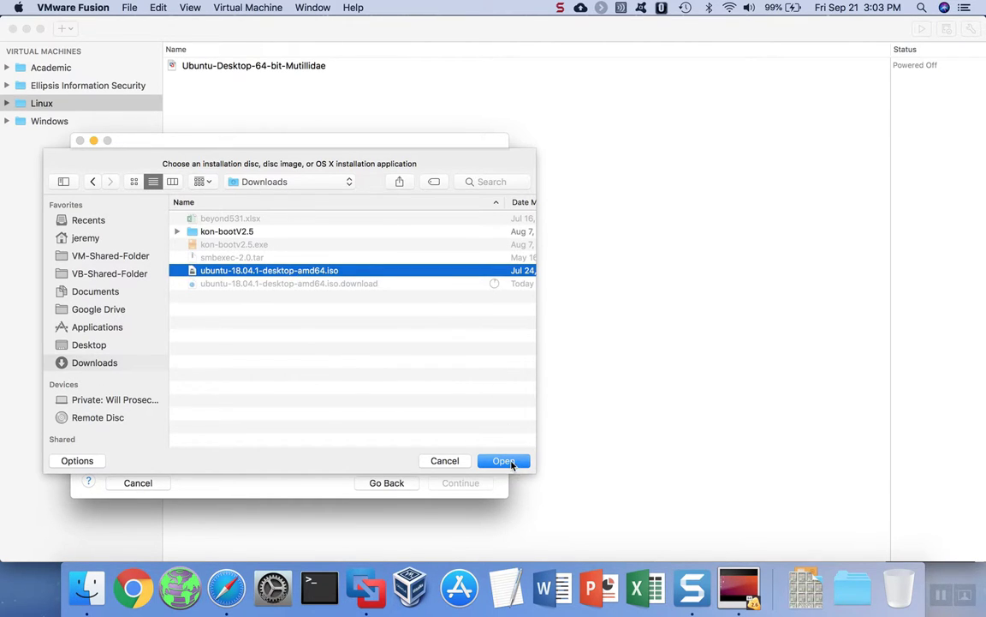
pyautogui.click(504, 461)
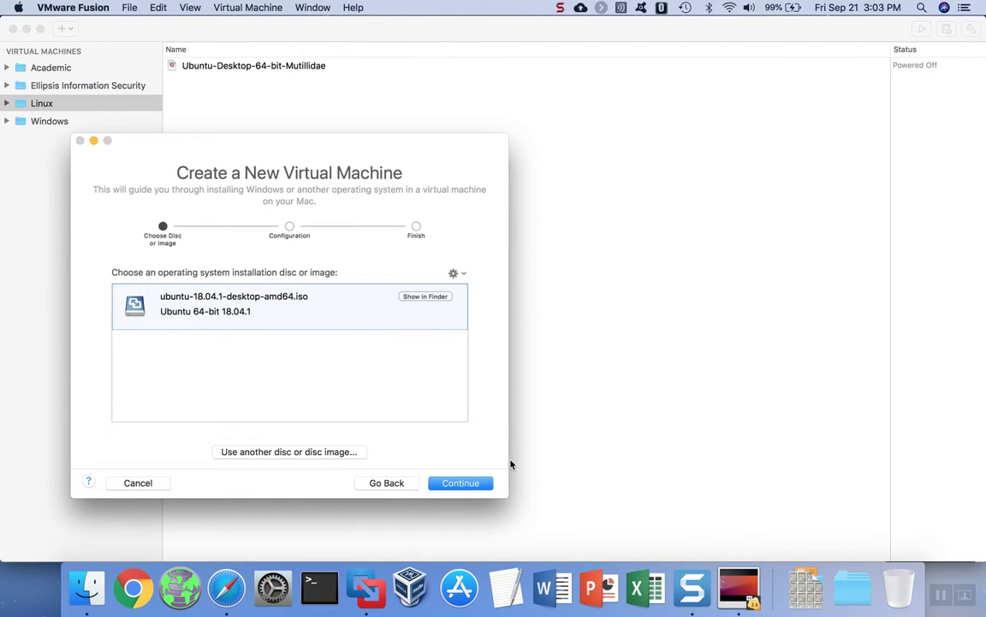
# - Enter and confirm the Linux Easy Install account password, then continue to the Finish summary
pyautogui.click(470, 484)
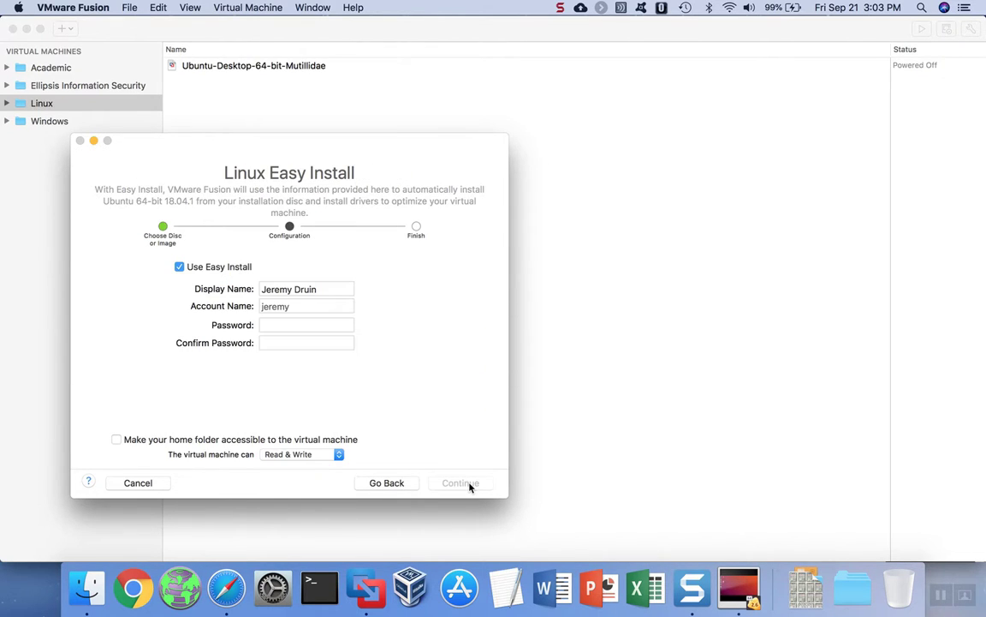
pyautogui.click(269, 324)
pyautogui.write('•••••••••')
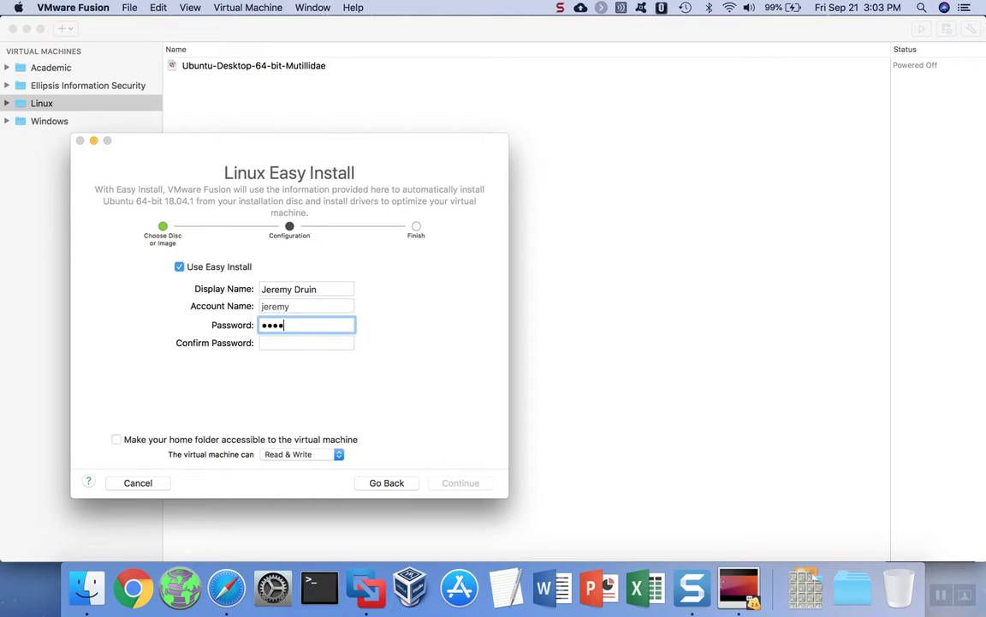
pyautogui.write('•')
pyautogui.press('Tab')
pyautogui.write('••••••••••')
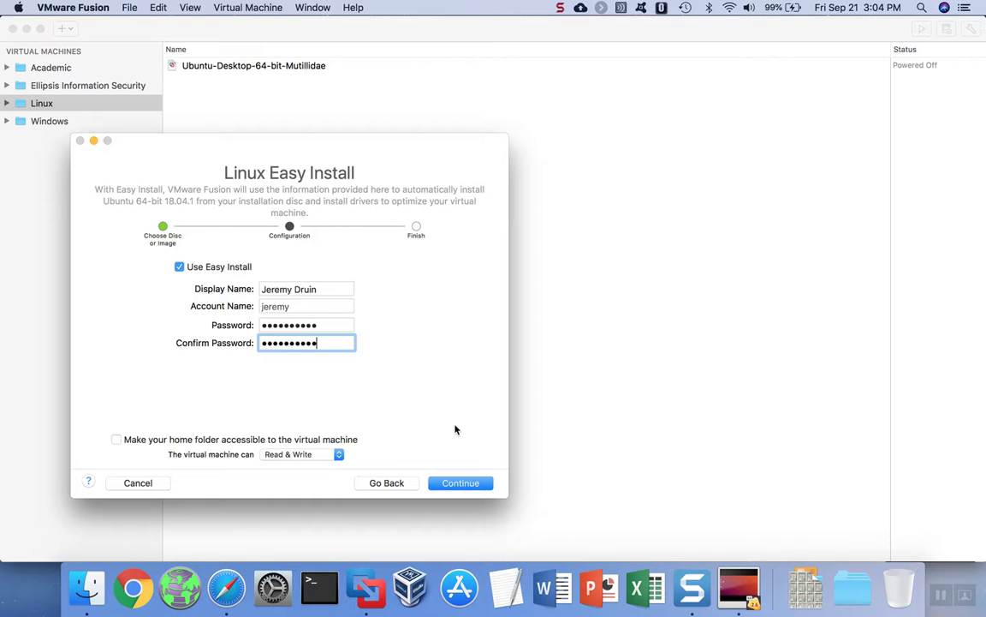
pyautogui.click(460, 484)
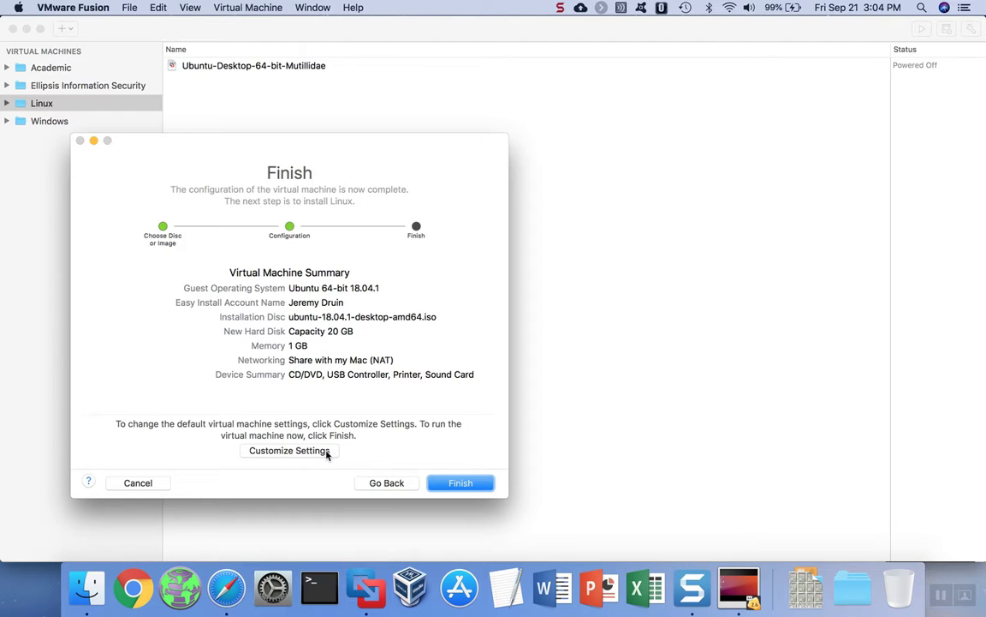
# - Save the new machine as 'Ubuntu 64-bit 18.04.1-Demo' and open its settings
pyautogui.click(289, 451)
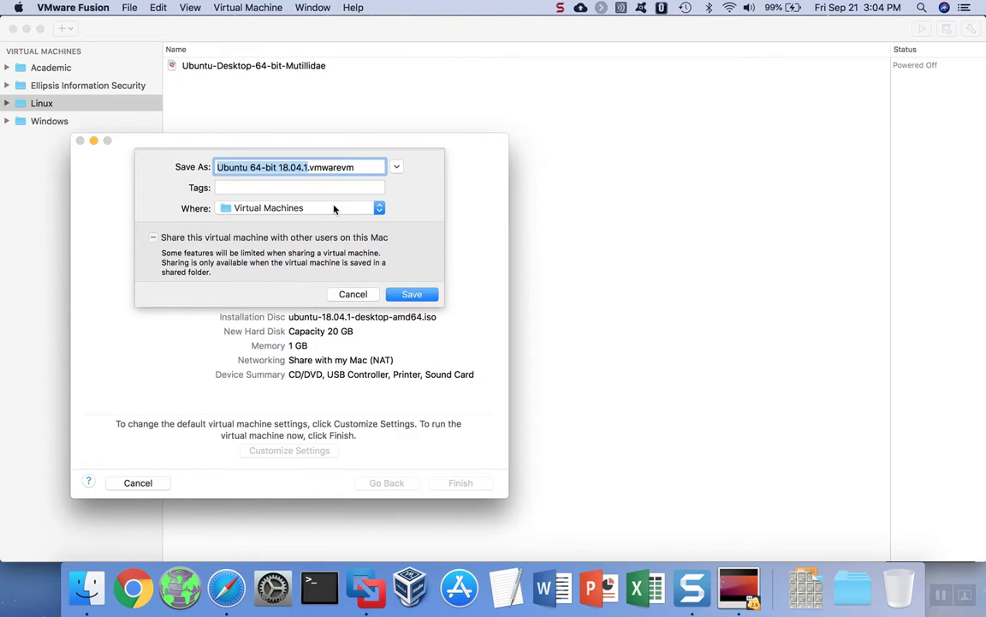
pyautogui.click(305, 168)
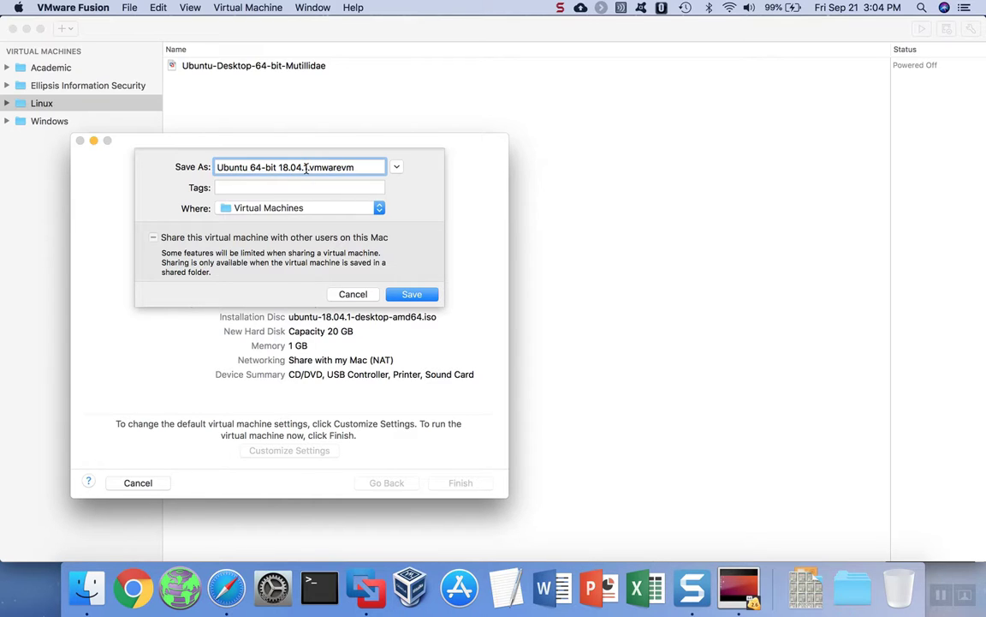
pyautogui.write('-Demo')
pyautogui.click(413, 295)
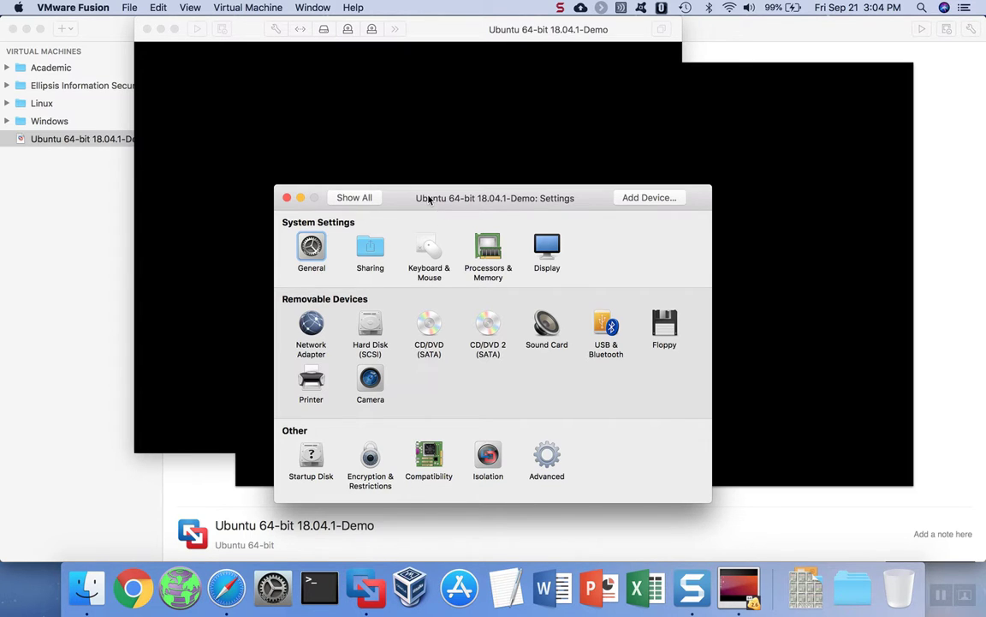
# - Enable shared folders and add VM-Shared-Folder with Read & Write permission, then return to all settings
pyautogui.click(372, 247)
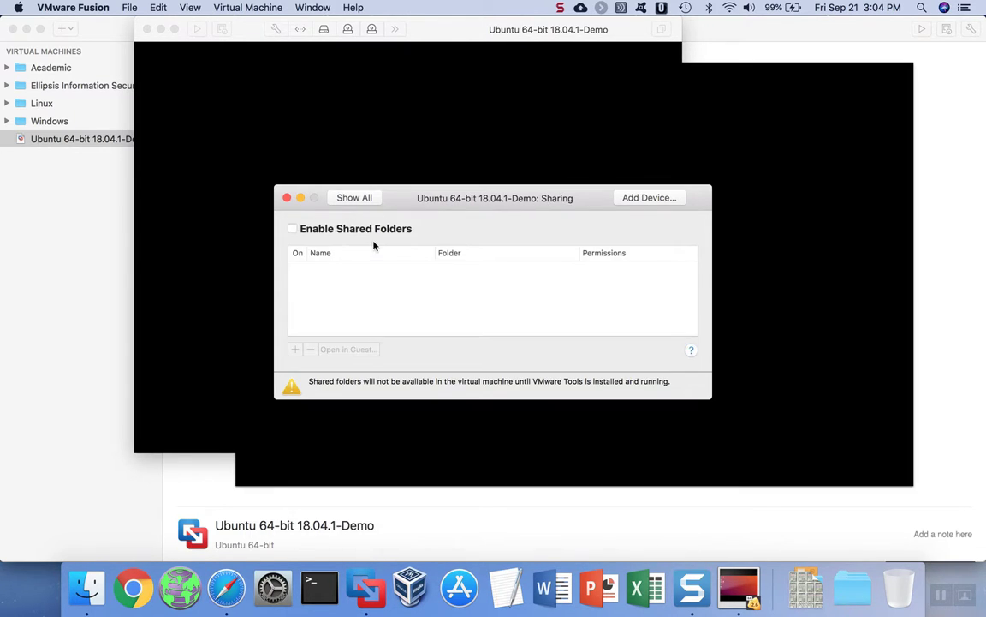
pyautogui.click(351, 231)
pyautogui.click(296, 349)
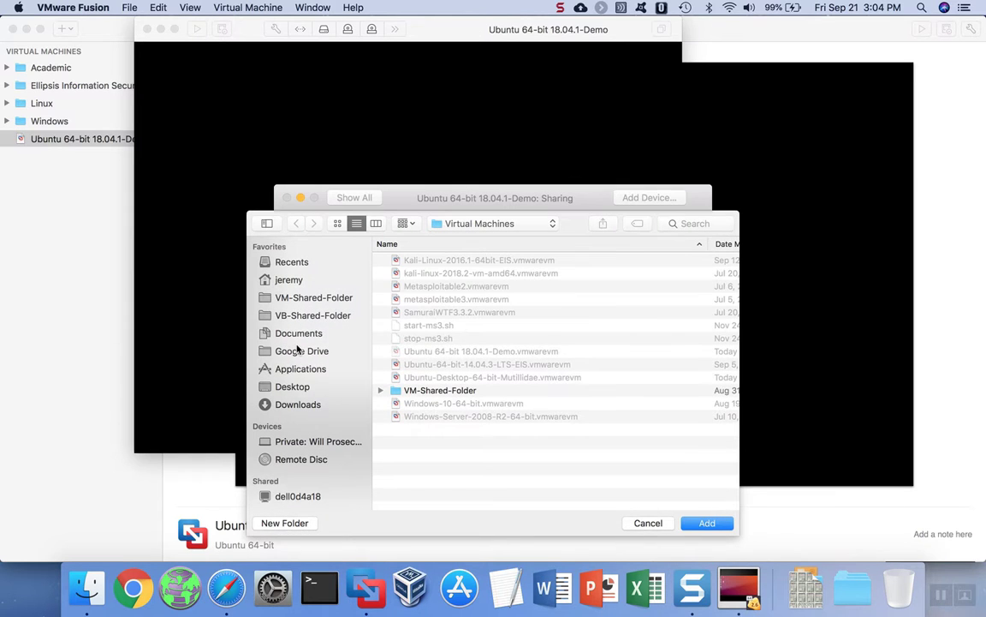
pyautogui.click(443, 392)
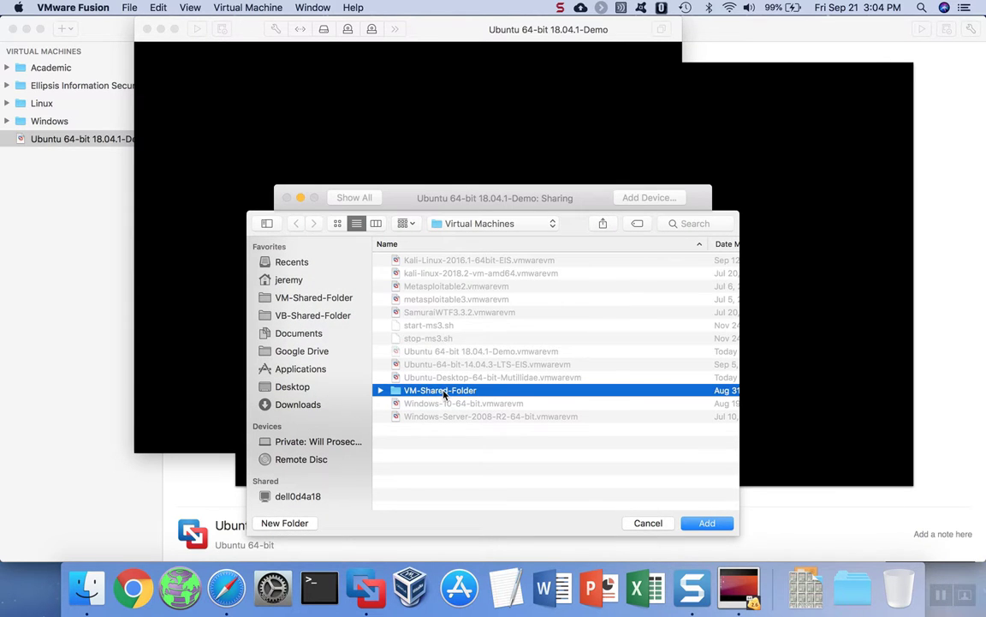
pyautogui.click(709, 523)
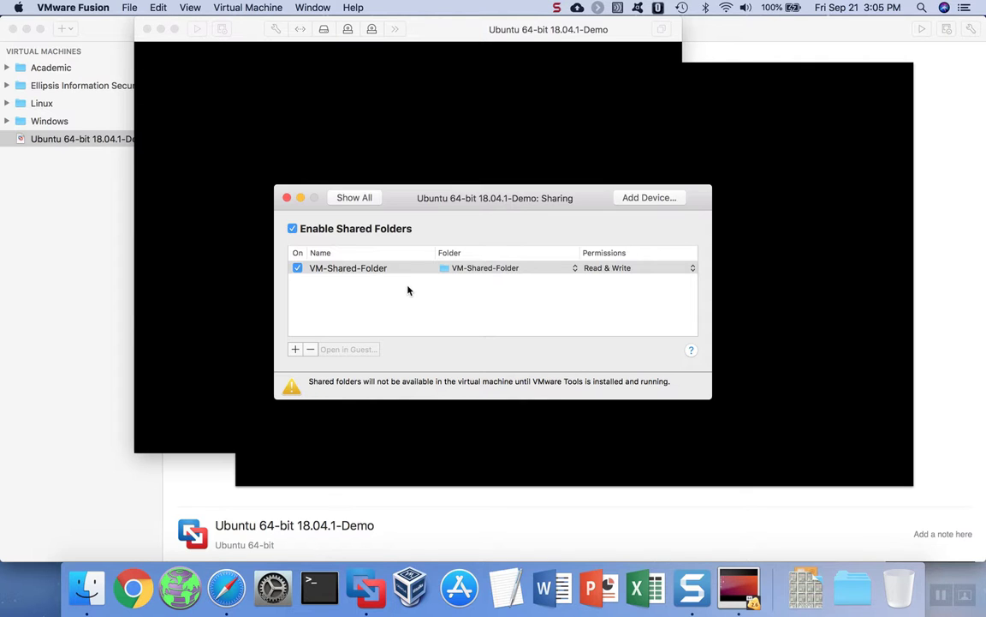
pyautogui.click(361, 199)
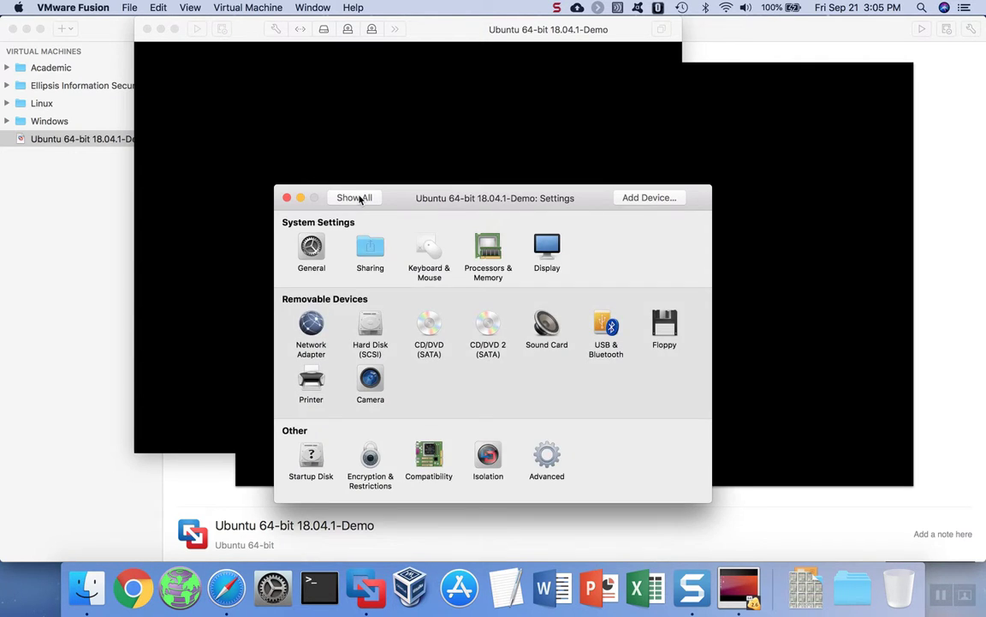
# - Set Processors & Memory to 2 processor cores and 2048 MB of memory
pyautogui.click(492, 253)
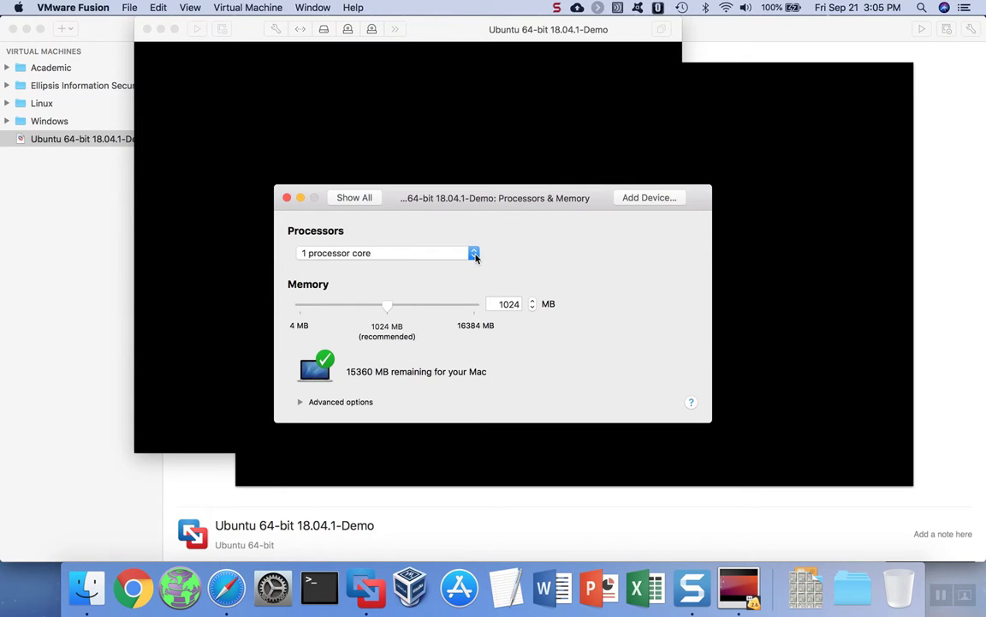
pyautogui.click(476, 255)
pyautogui.click(430, 266)
pyautogui.doubleClick(510, 304)
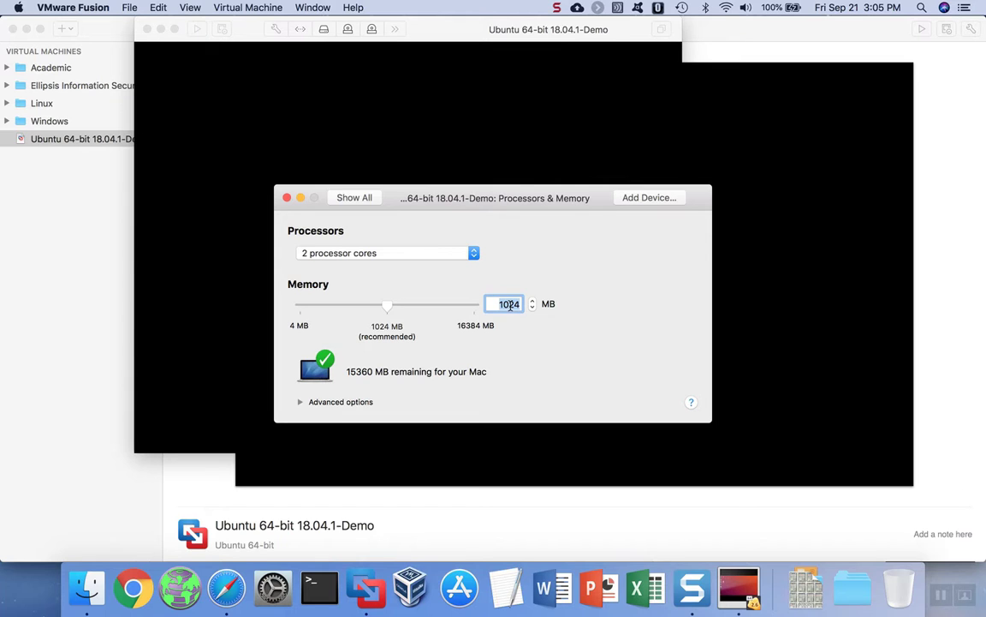
pyautogui.write('2048')
pyautogui.press('Tab')
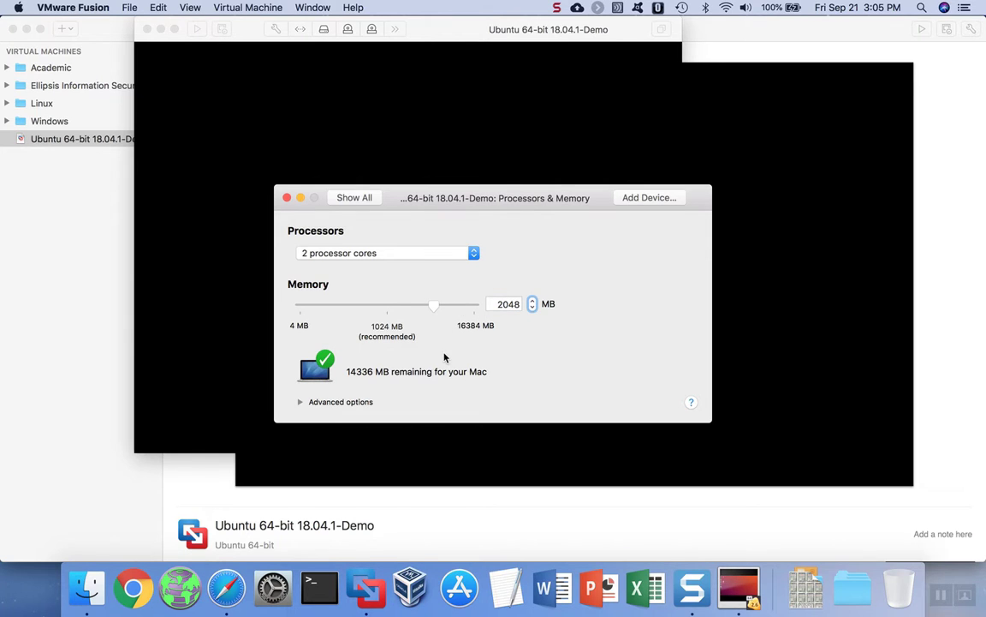
pyautogui.click(366, 202)
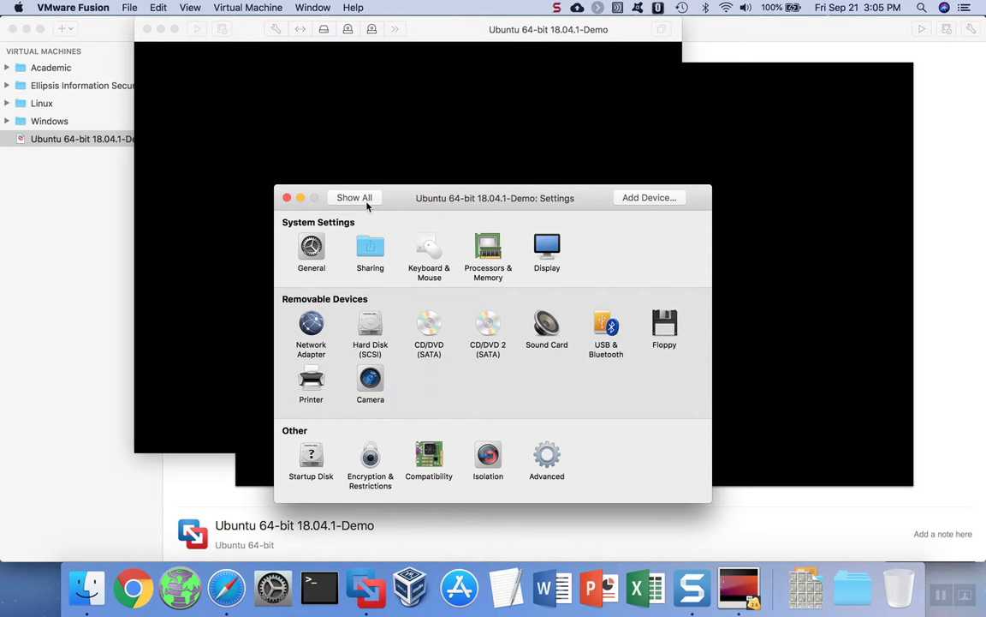
# - Change the Display's shared graphics memory to 1024 MB and return to the settings overview
pyautogui.click(542, 248)
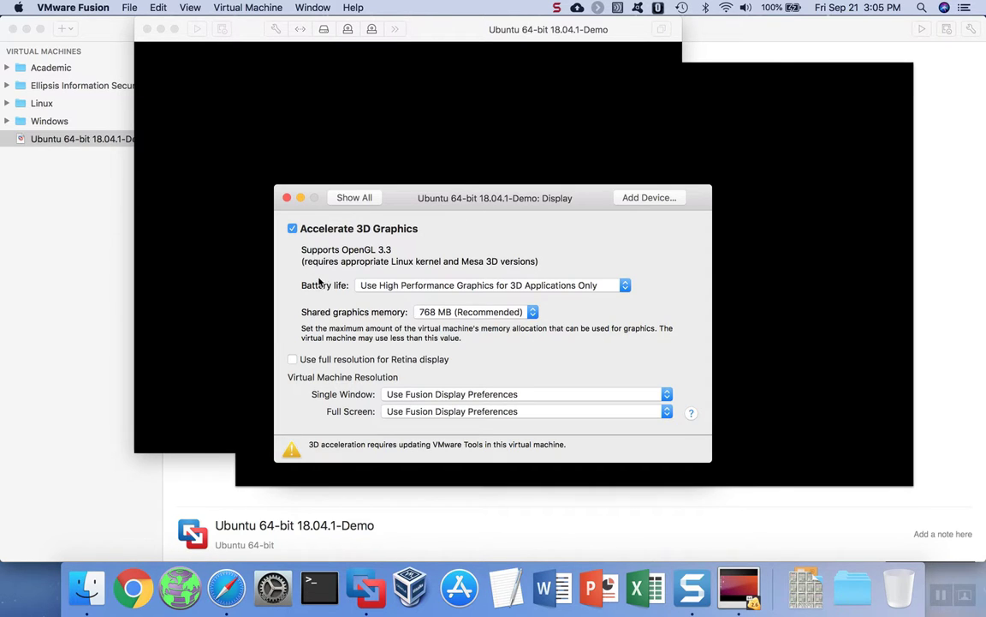
pyautogui.click(531, 311)
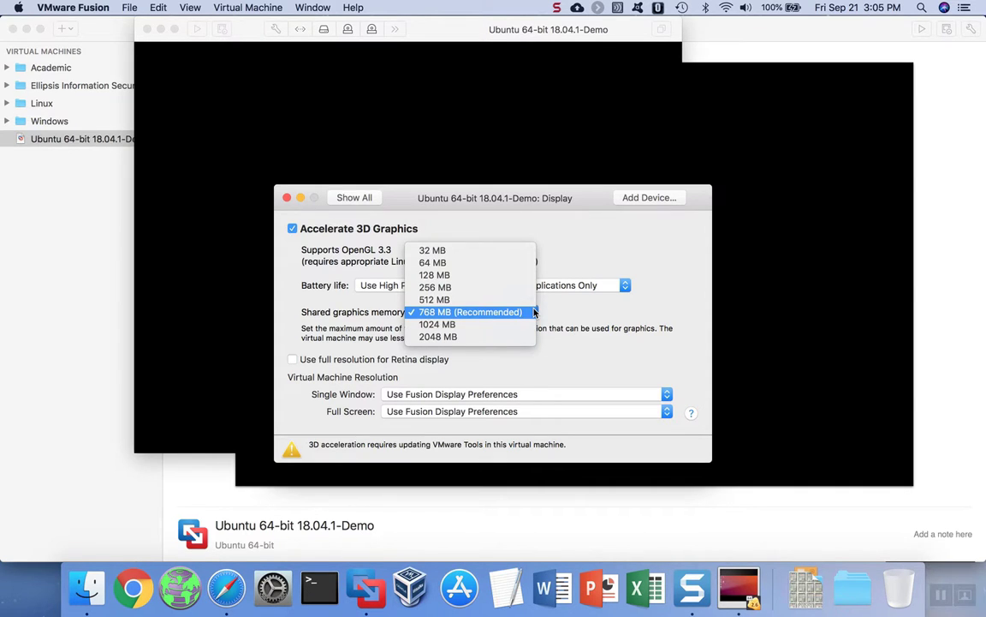
pyautogui.click(486, 324)
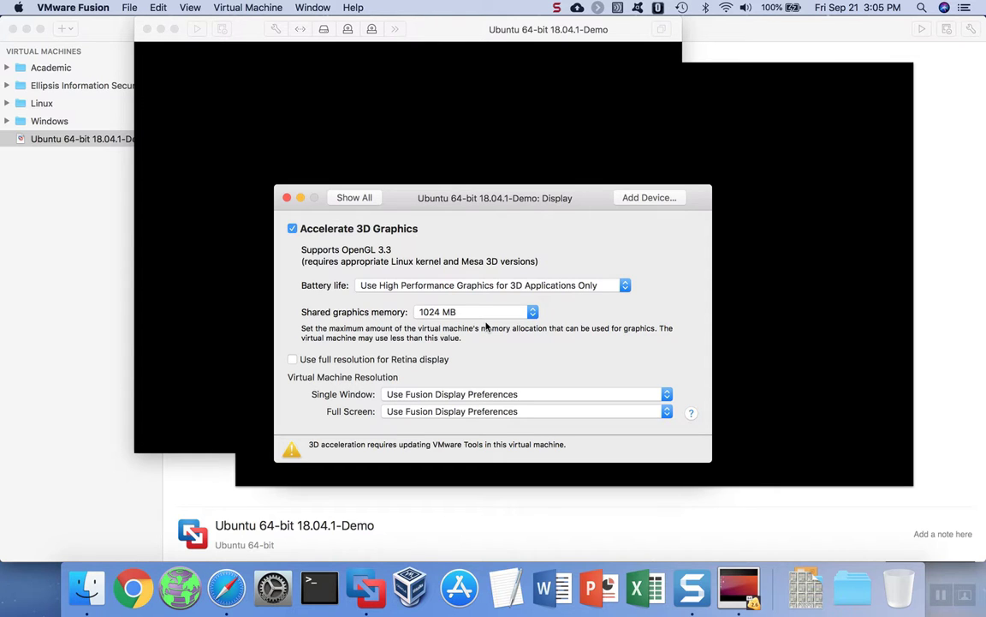
pyautogui.click(365, 197)
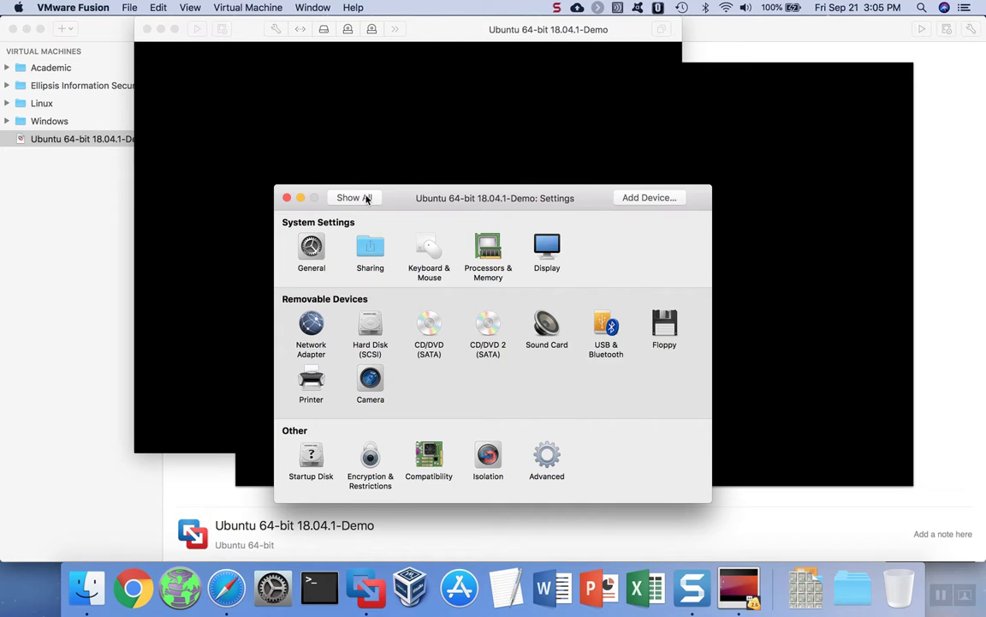
# - Close Settings and power on the Ubuntu 64-bit 18.04.1-Demo VM to run its Easy Install
pyautogui.click(287, 198)
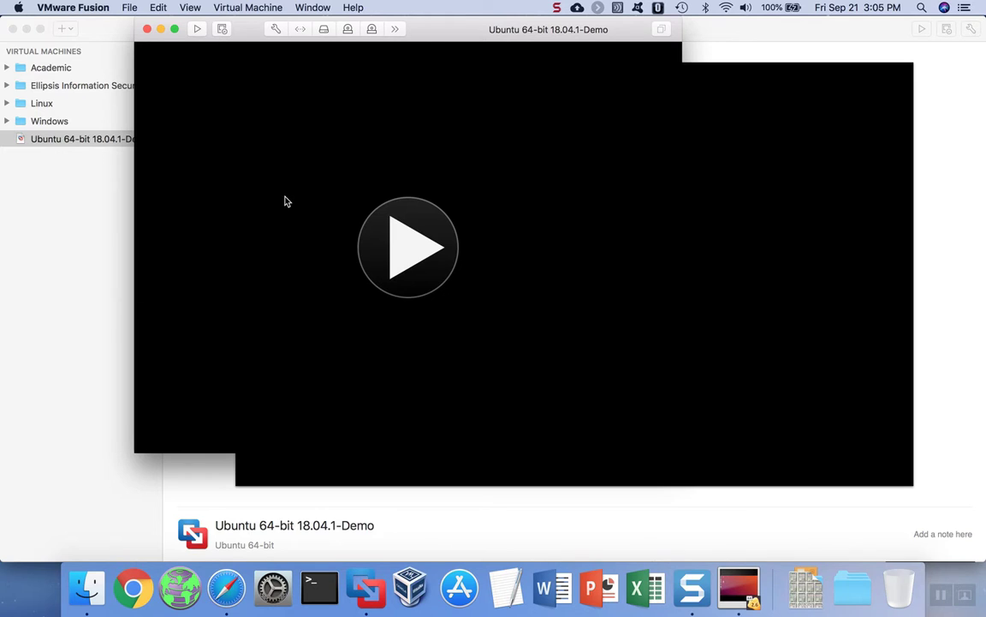
pyautogui.click(403, 242)
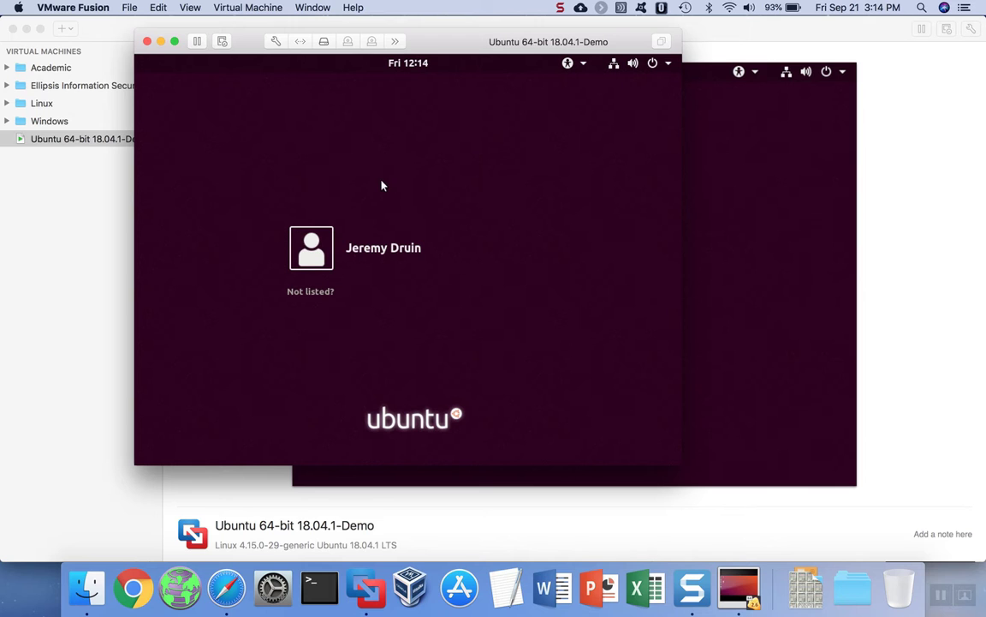
# - Select the user account on the Ubuntu login screen and sign in with the account password
pyautogui.click(377, 249)
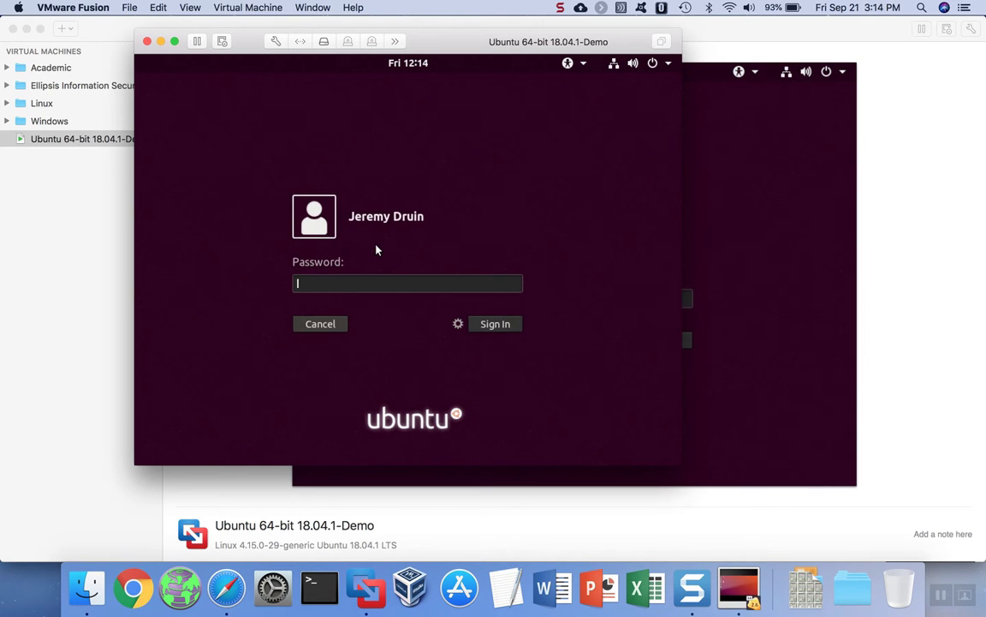
pyautogui.write('●●●●●●●●●●●')
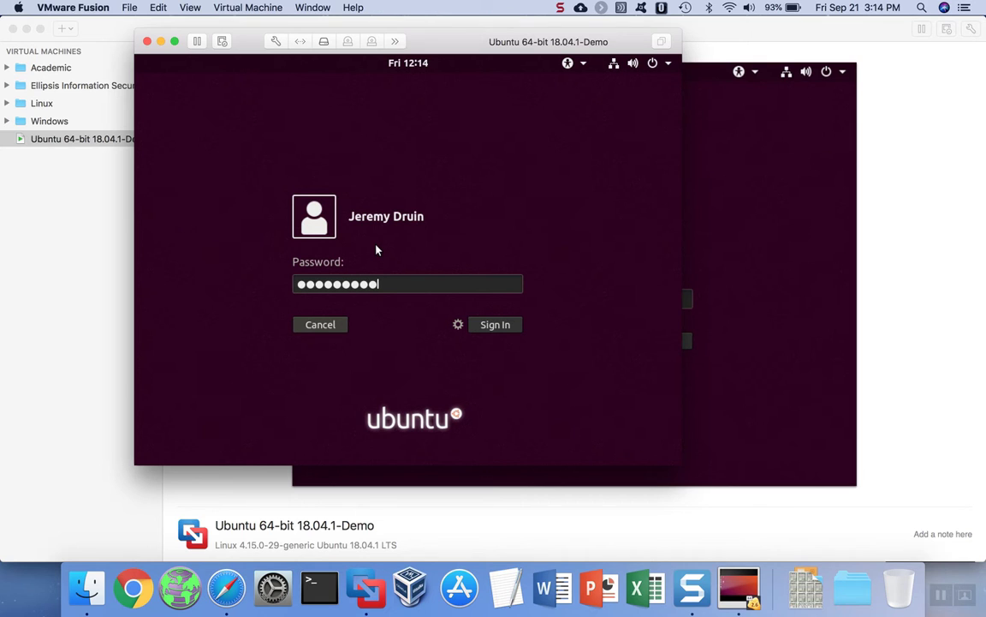
pyautogui.press('Return')
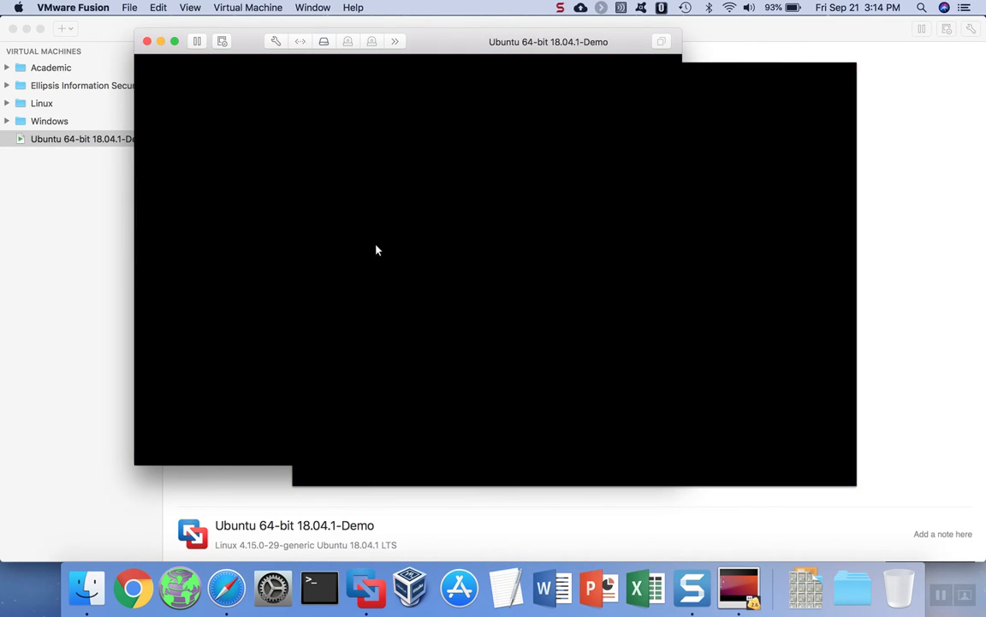